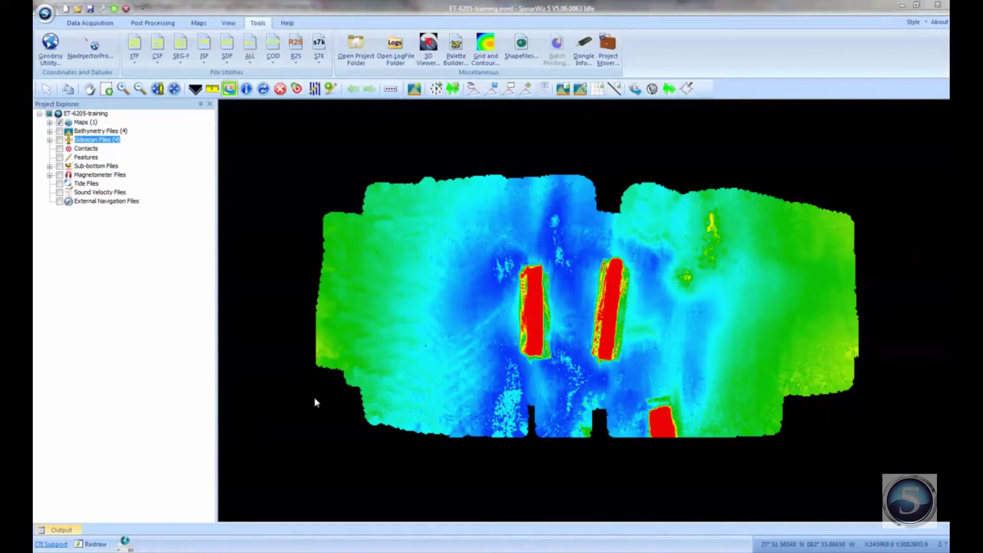
Step: Turn on the Sidescan Files layer so the mosaic overlays the bathymetry map
click(62, 141)
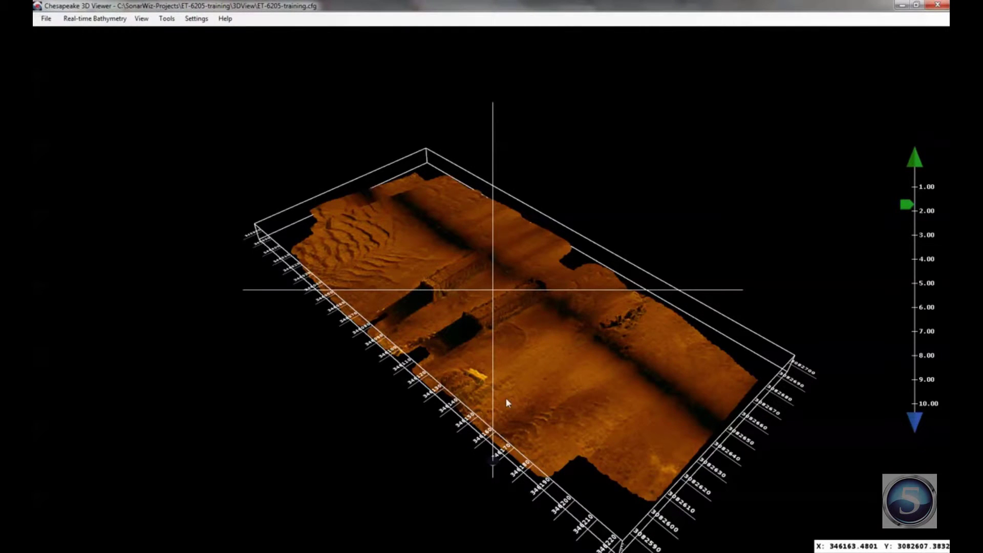
scroll(499, 376, up, 2)
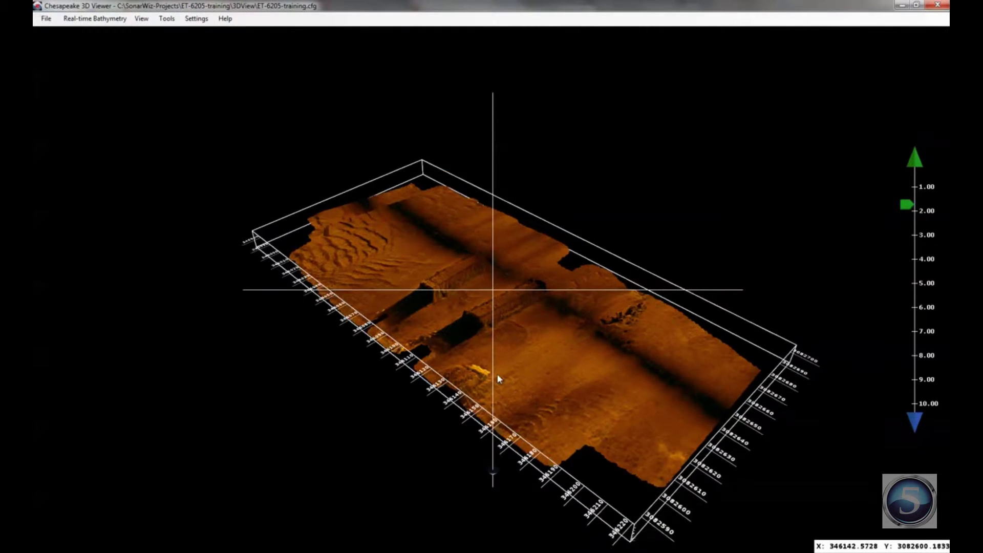
scroll(500, 363, up, 1)
Step: Rotate the draped terrain to a front-on view across the two barges
mouse_move(497, 369)
mouse_down()
mouse_move(401, 382)
mouse_move(644, 391)
mouse_move(541, 386)
mouse_up()
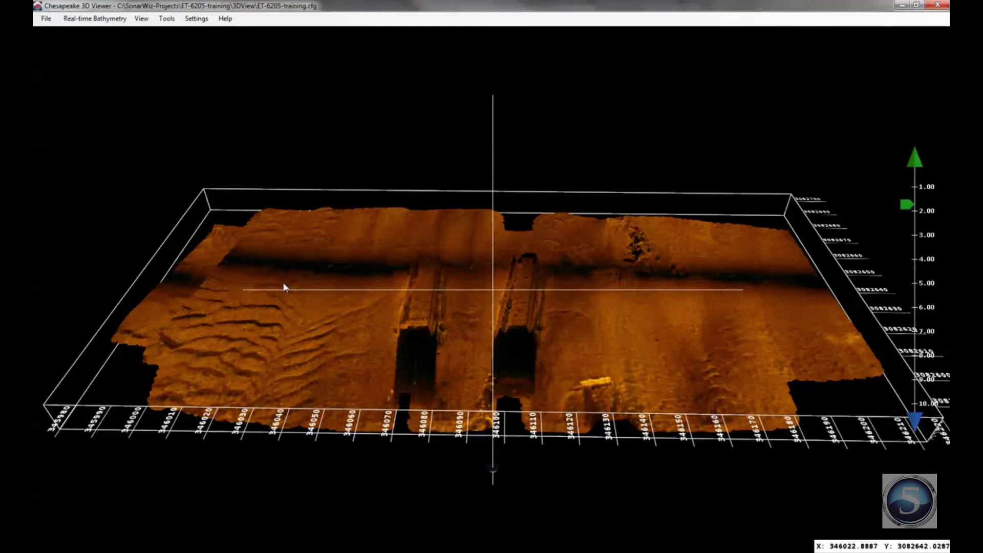
Step: Draw a profile line spanning both barges to sample their depth graph
mouse_move(357, 298)
mouse_down()
mouse_move(575, 306)
mouse_move(599, 294)
mouse_move(564, 321)
mouse_move(620, 302)
mouse_up()
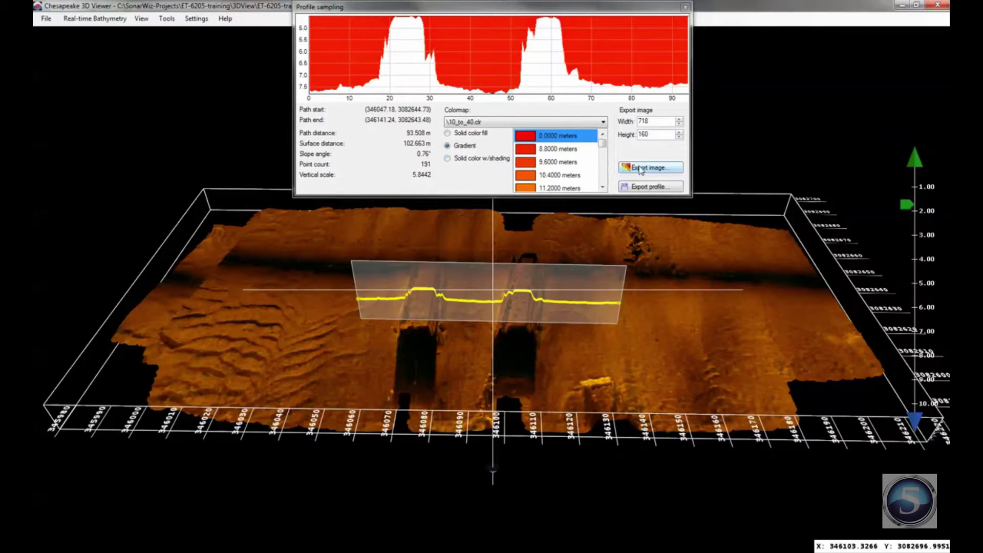
Step: Export the profile as barge-profile.xyz points and its graph as barge-profile.png
click(647, 189)
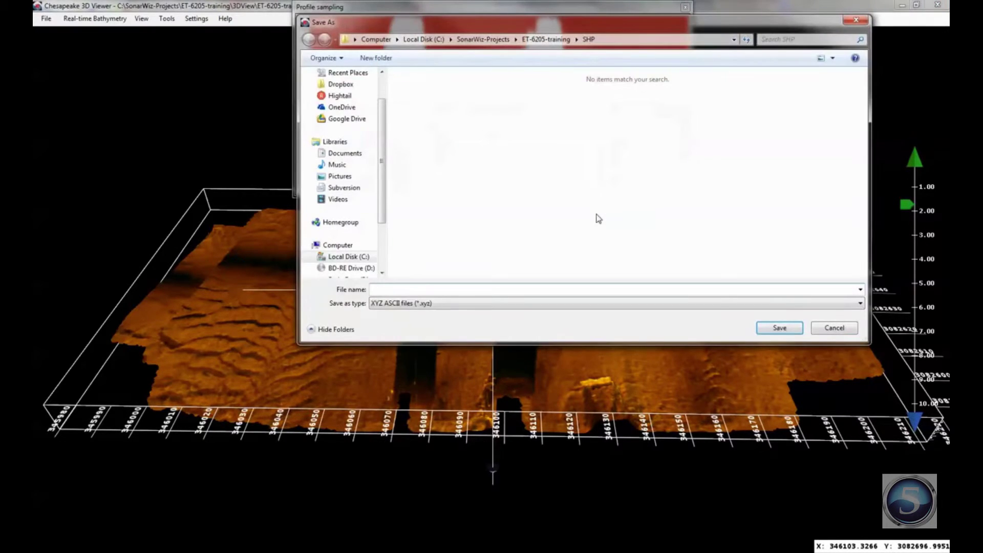
text(barge-profile)
key(Return)
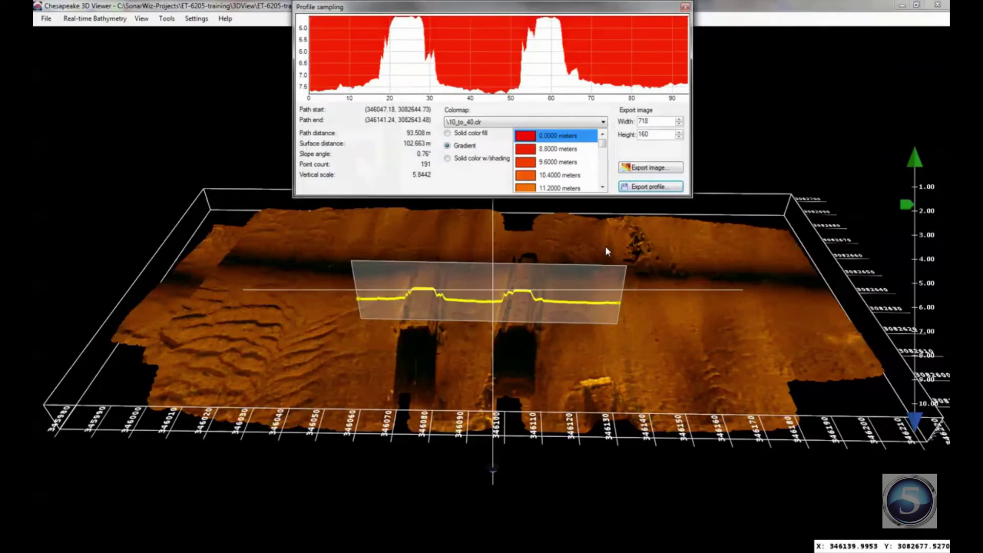
click(649, 167)
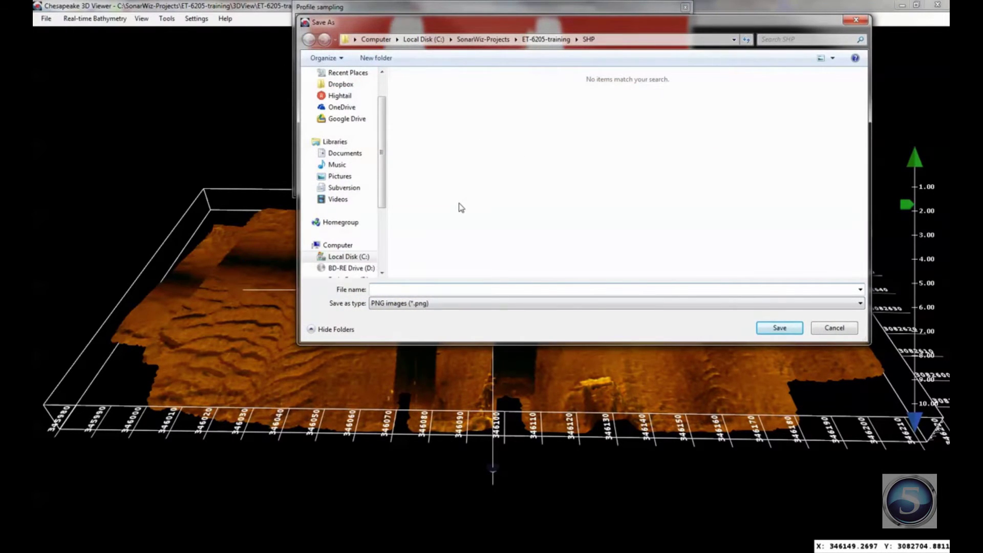
text(barge-profile)
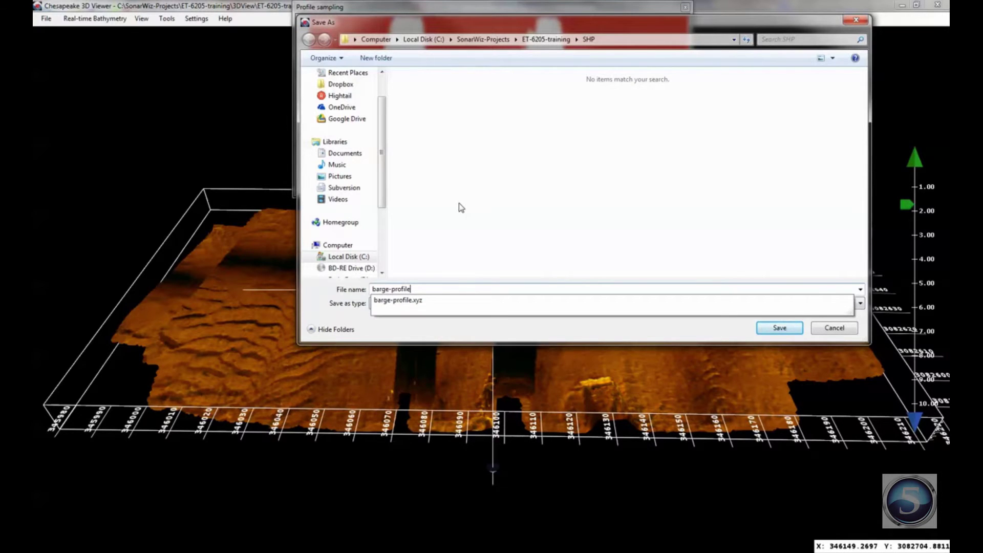
key(Return)
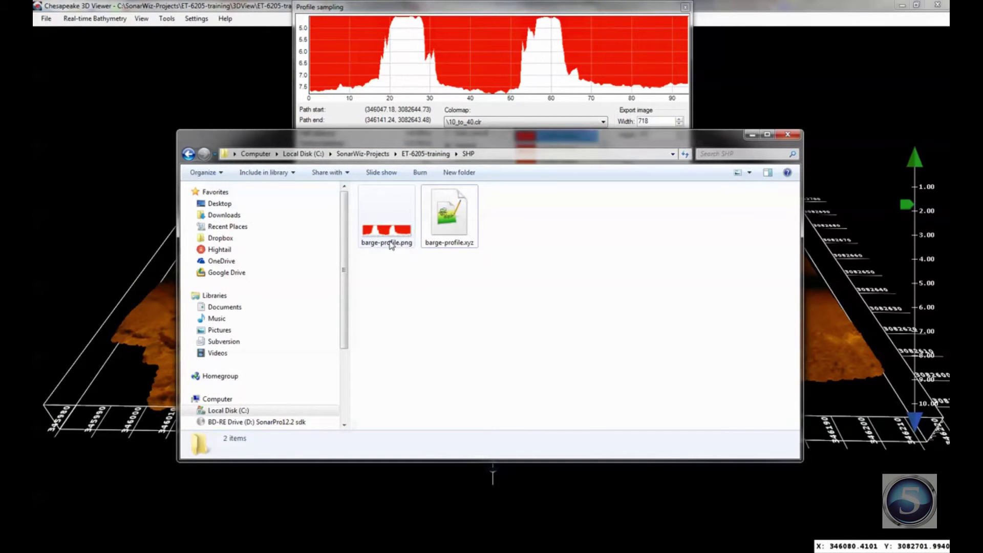
Step: Check barge-profile.png in the image viewer and barge-profile.xyz in Notepad++, then close both
click(391, 234)
double_click(391, 234)
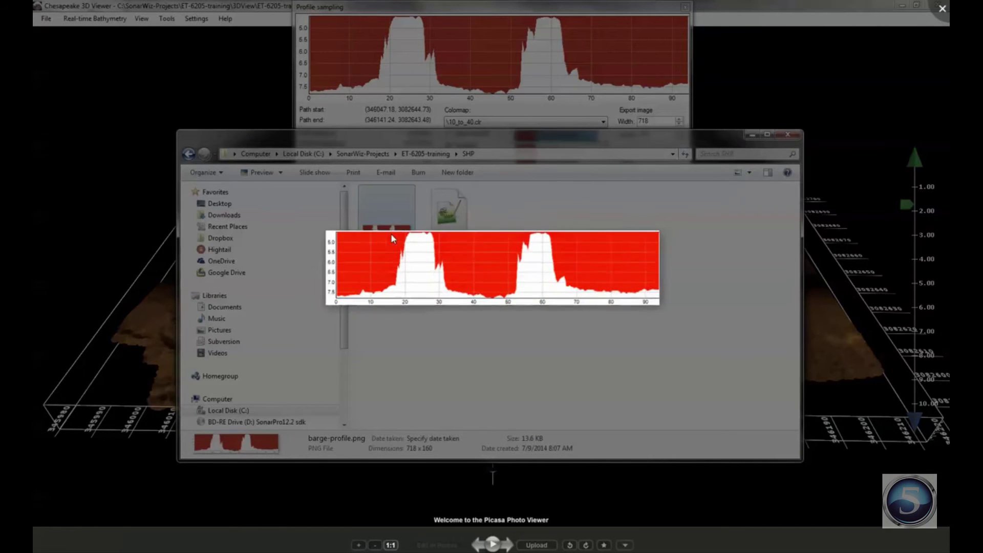
scroll(438, 280, up, 3)
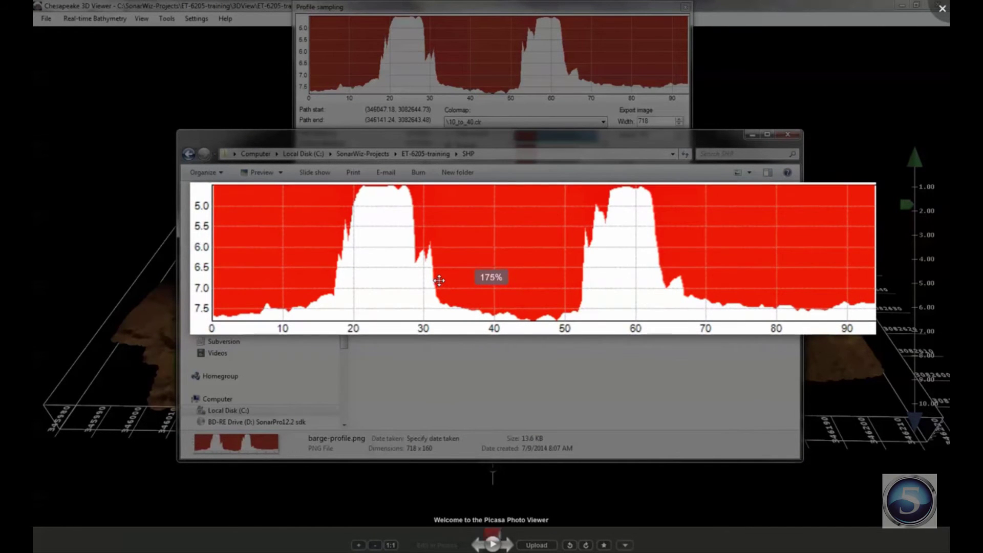
scroll(439, 280, down, 3)
key(Escape)
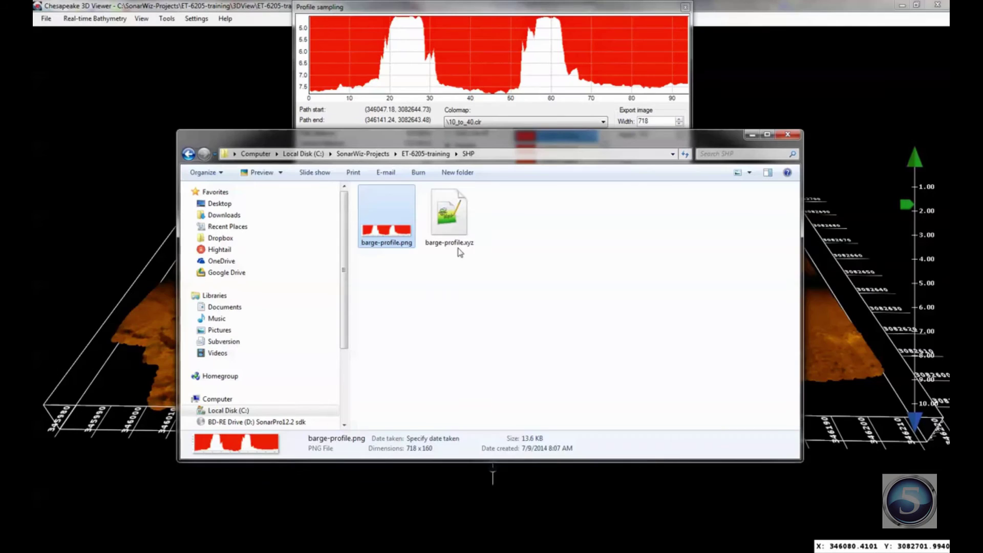
double_click(457, 233)
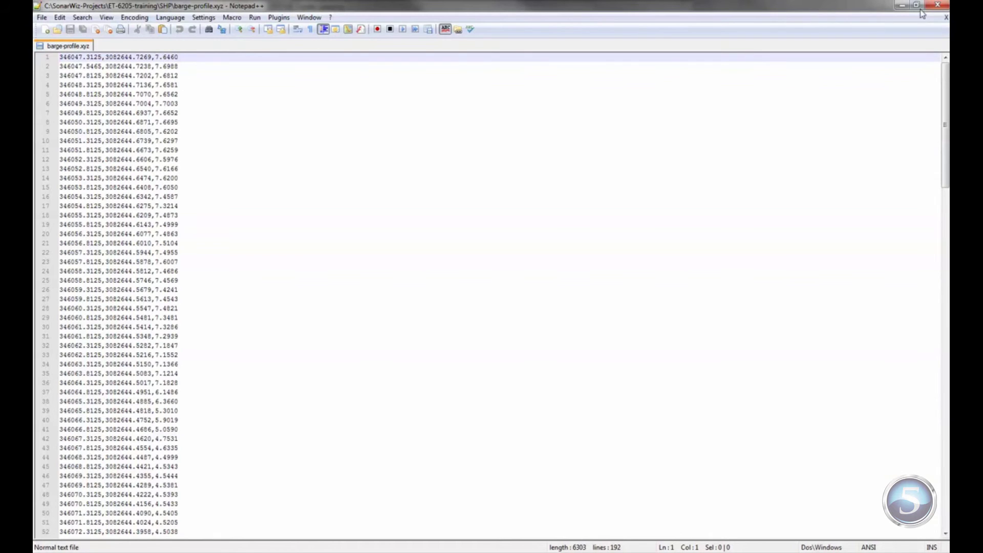
click(946, 23)
Step: Close Notepad++, Profile sampling and Explorer, then profile lengthwise along the left barge
click(944, 6)
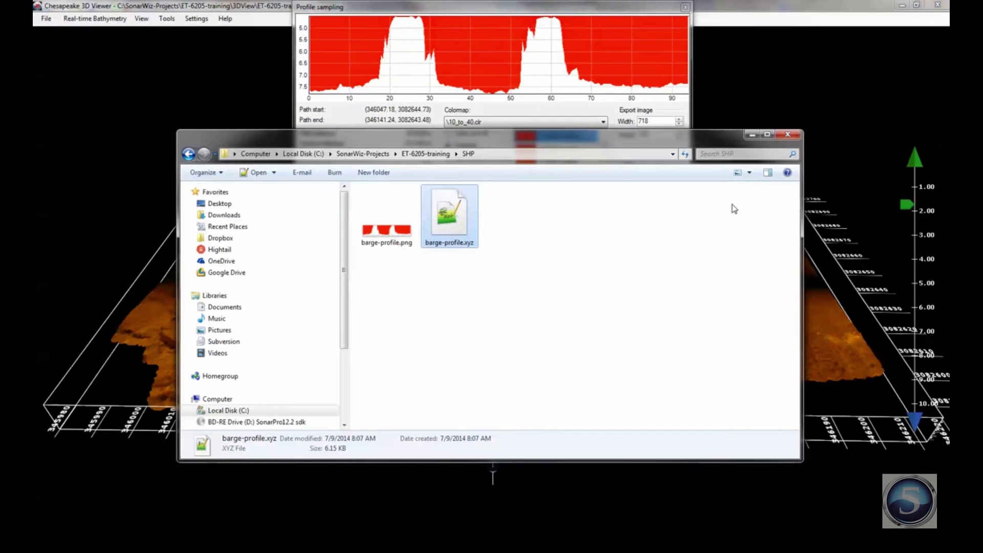
click(686, 7)
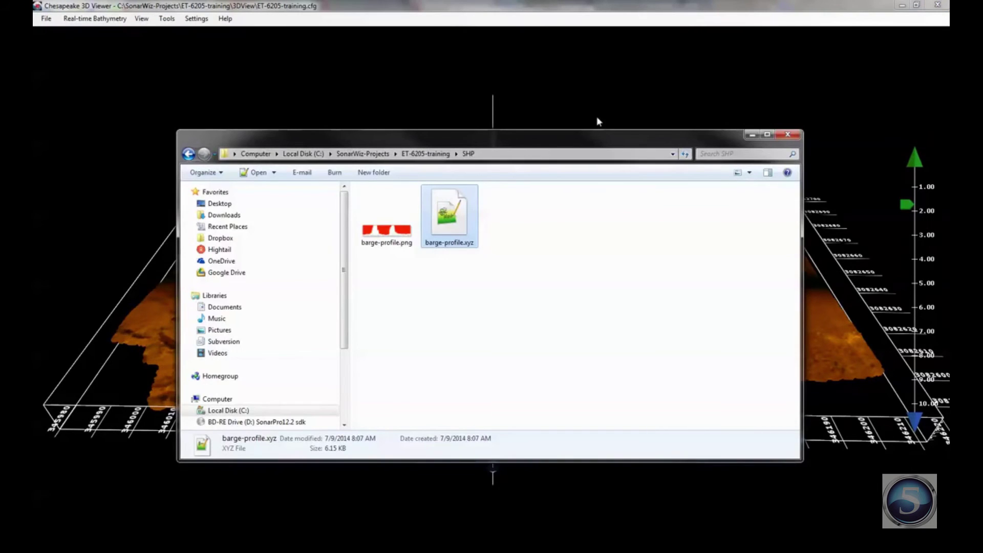
key(alt+F4)
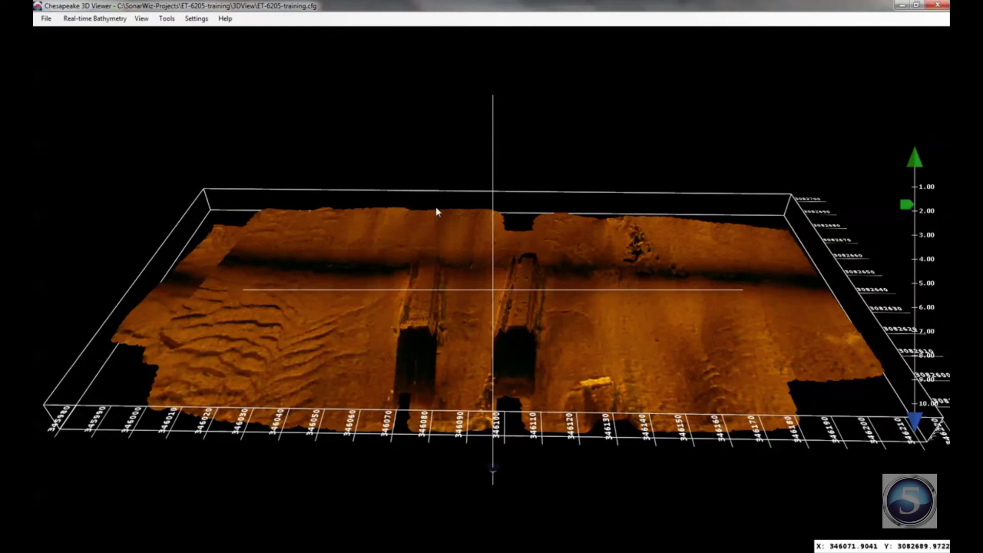
drag(435, 202, 415, 380)
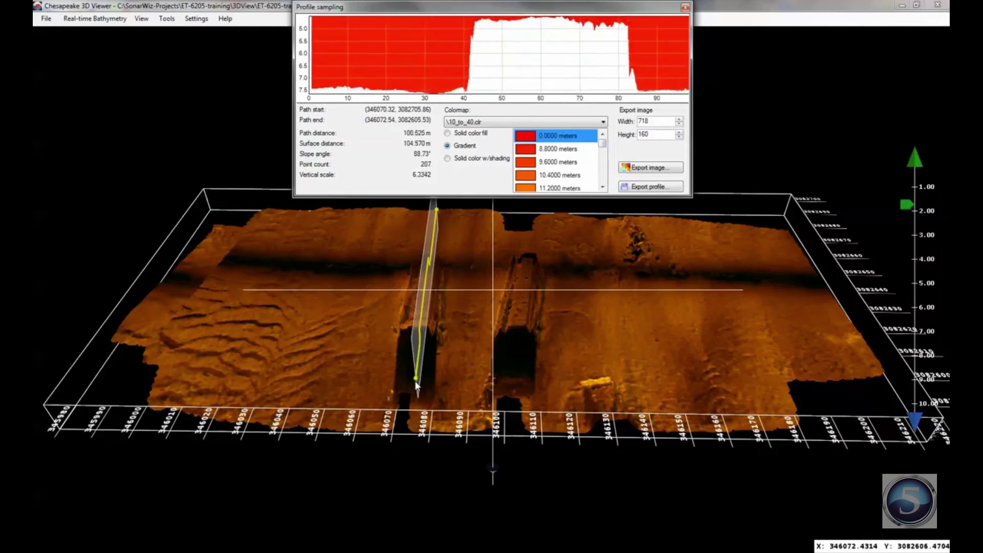